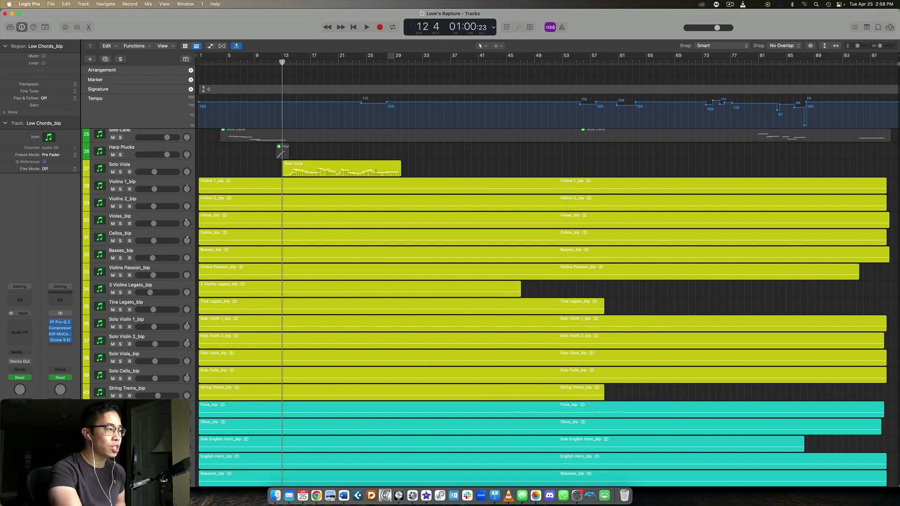
Zoom the arrangement timeline in around the playhead so the Solo Viola region appears larger
left_click_drag(880, 46, 881, 45)
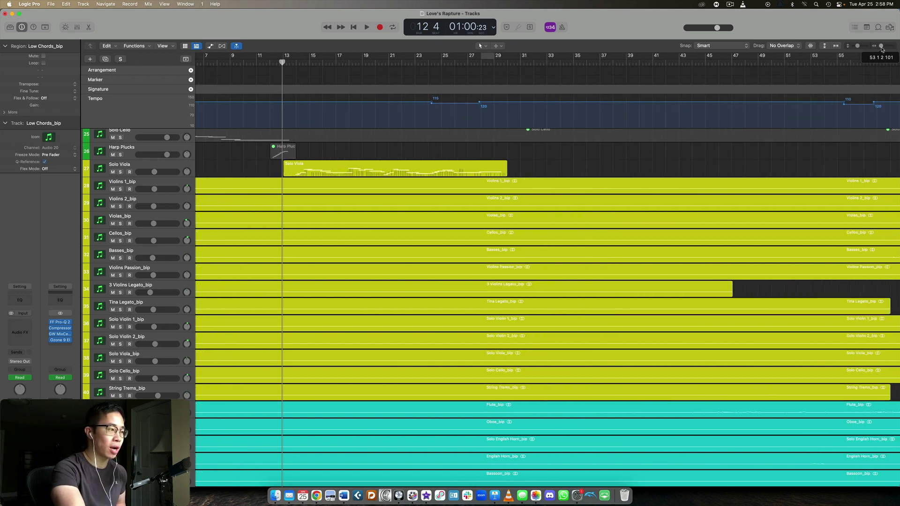
Open the Solo Viola region in the Piano Roll and reveal its Ch. 1 Modulation lane
double_click(473, 169)
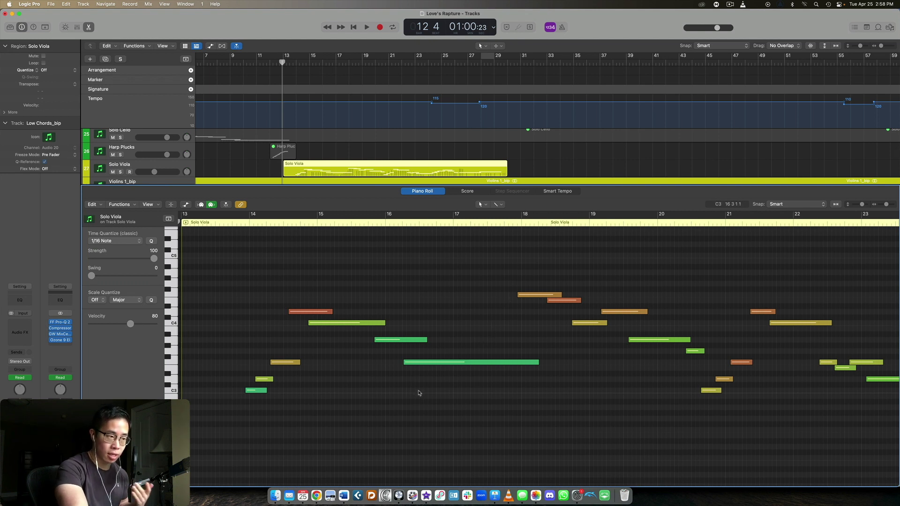
scroll(539, 304, "right", 5)
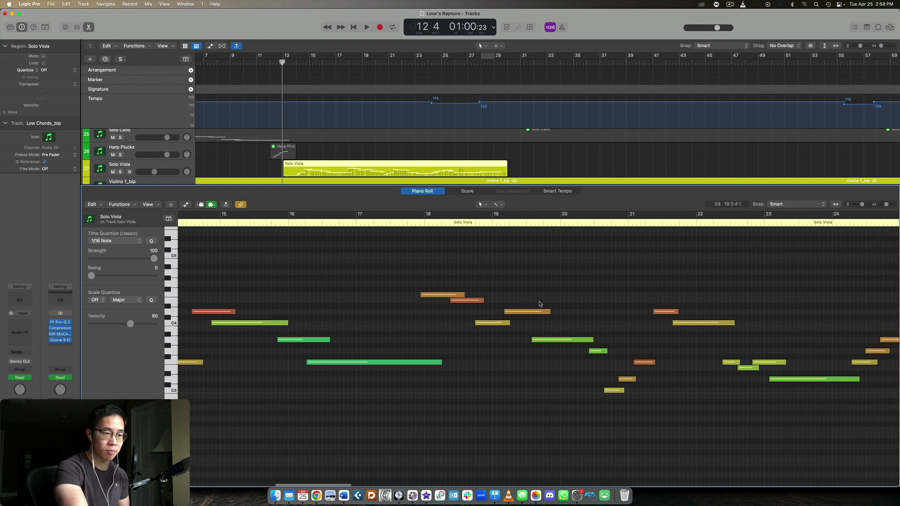
scroll(540, 304, "left", 5)
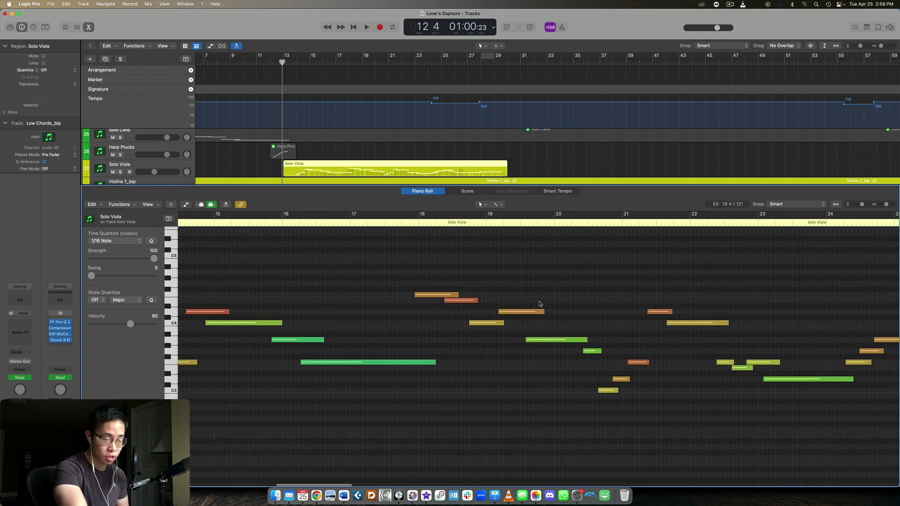
scroll(398, 266, "right", 2)
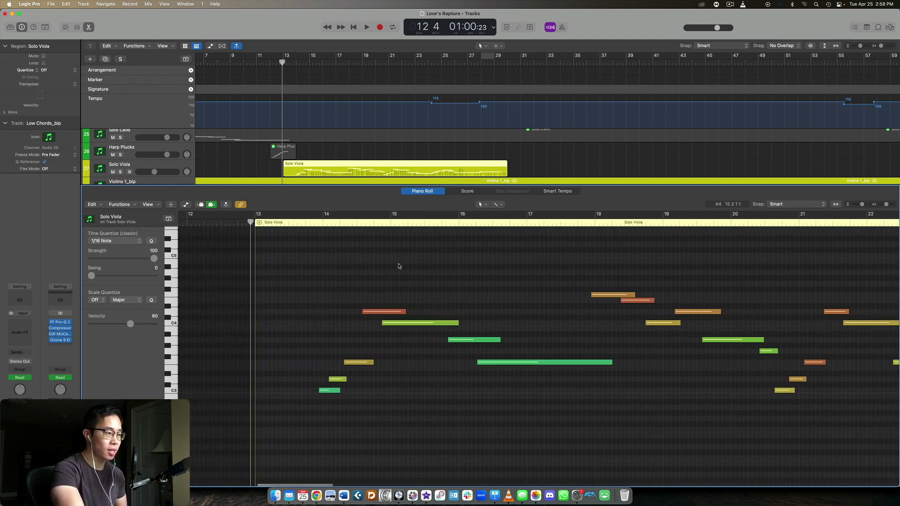
left_click(186, 204)
Browse the Solo Viola notes and Modulation curve, then start playback from around bar 13
scroll(418, 333, "down", 5)
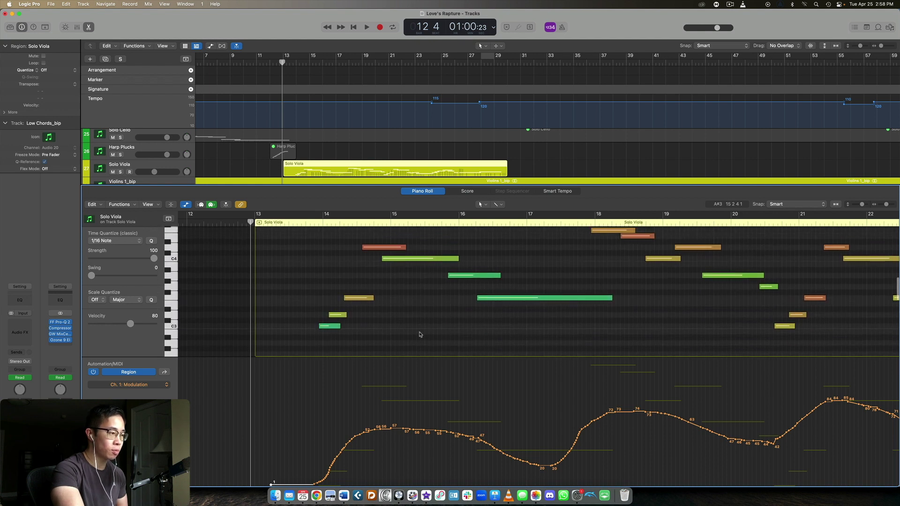
scroll(394, 337, "up", 1)
scroll(324, 342, "right", 2)
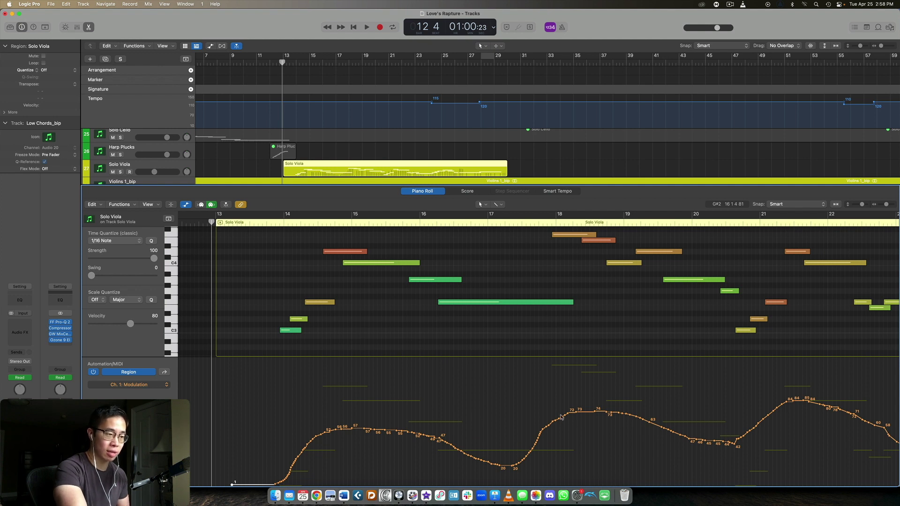
scroll(700, 373, "right", 2)
scroll(701, 373, "up", 1)
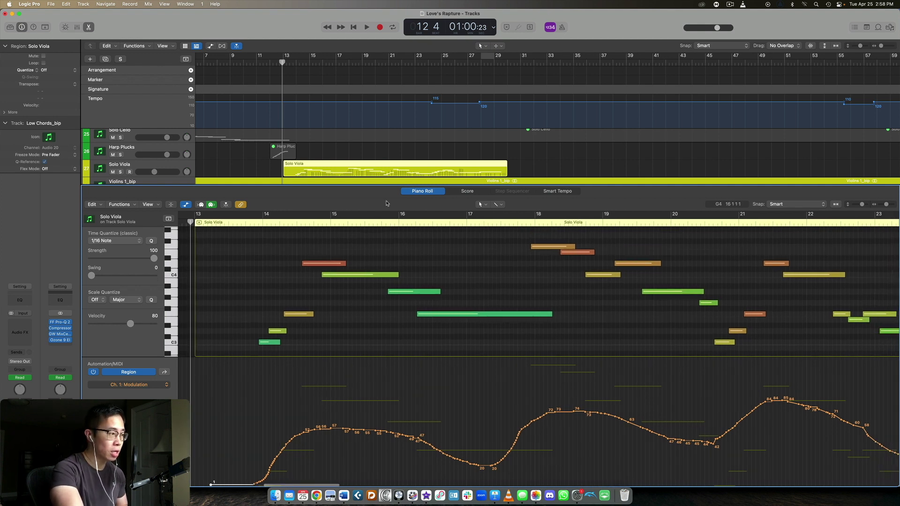
scroll(497, 323, "right", 10)
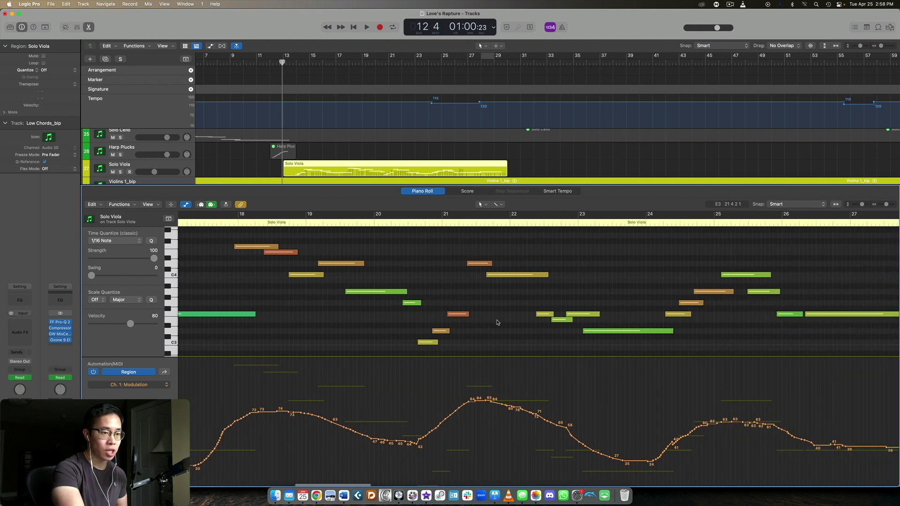
scroll(497, 322, "left", 9)
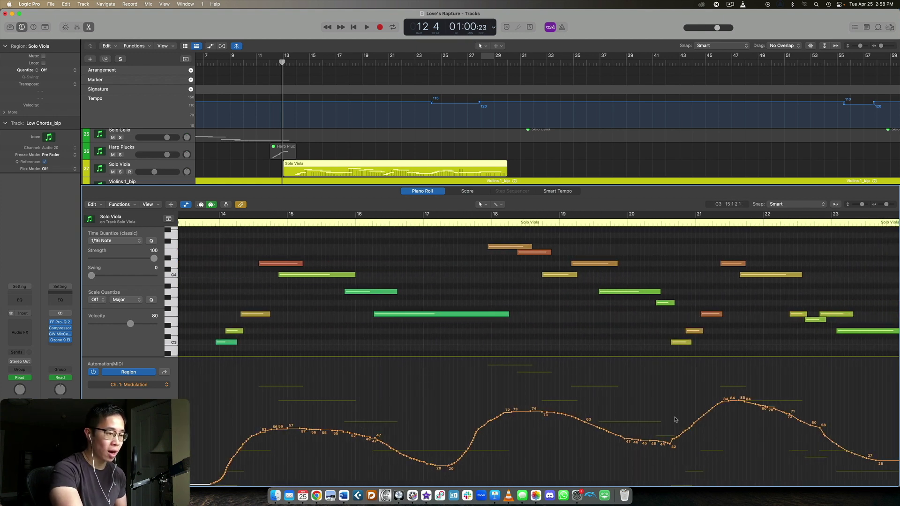
scroll(190, 225, "left", 2)
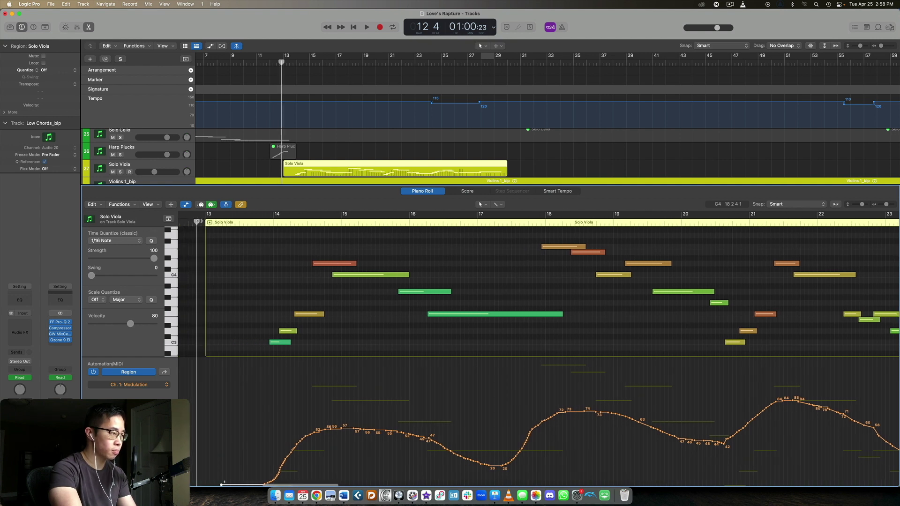
key("space")
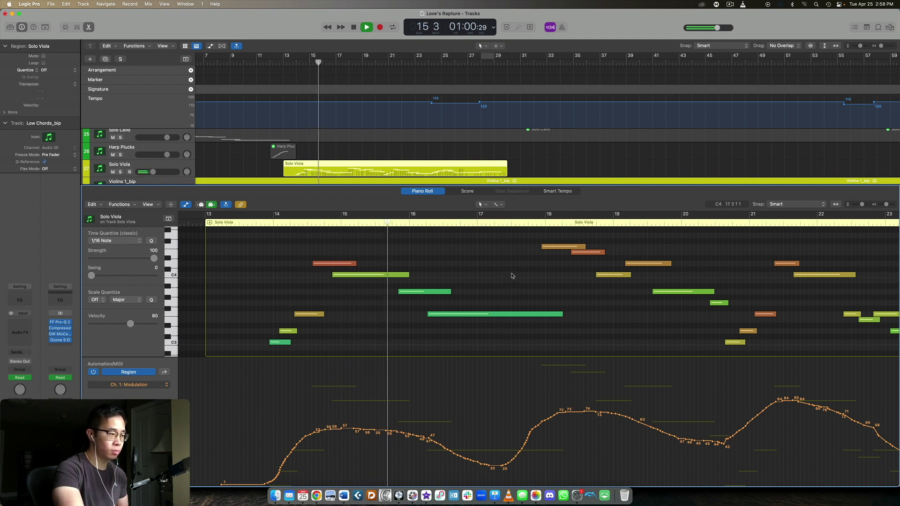
Follow the Solo Viola melody and its Modulation curve, stopping playback around bar 30
scroll(514, 276, "right", 5)
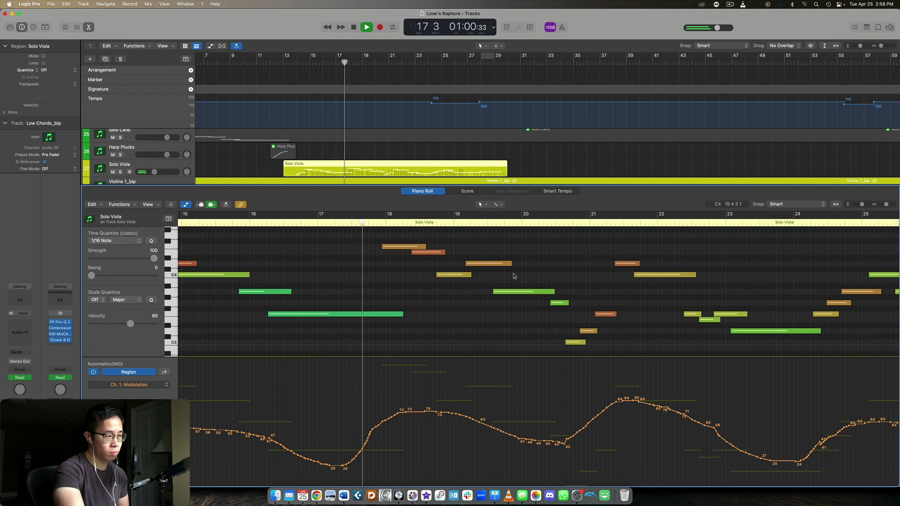
scroll(513, 284, "right", 5)
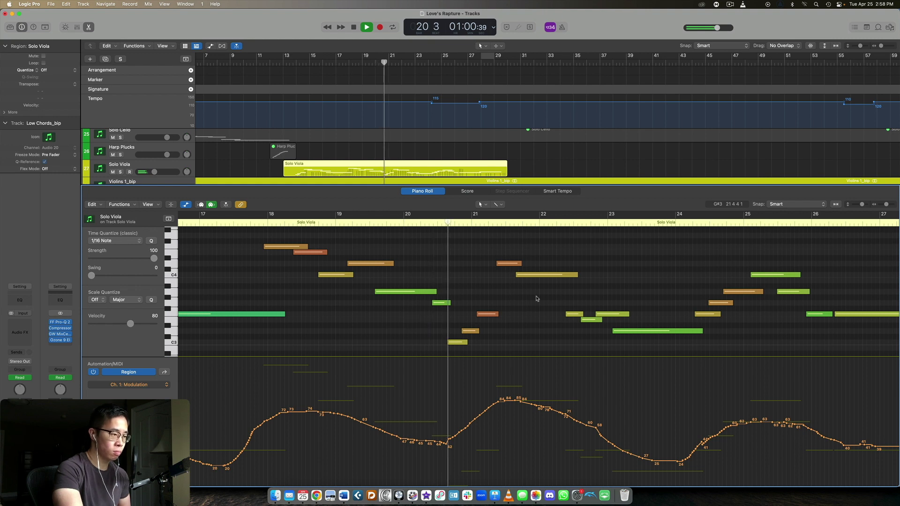
scroll(536, 298, "right", 5)
scroll(536, 299, "right", 1)
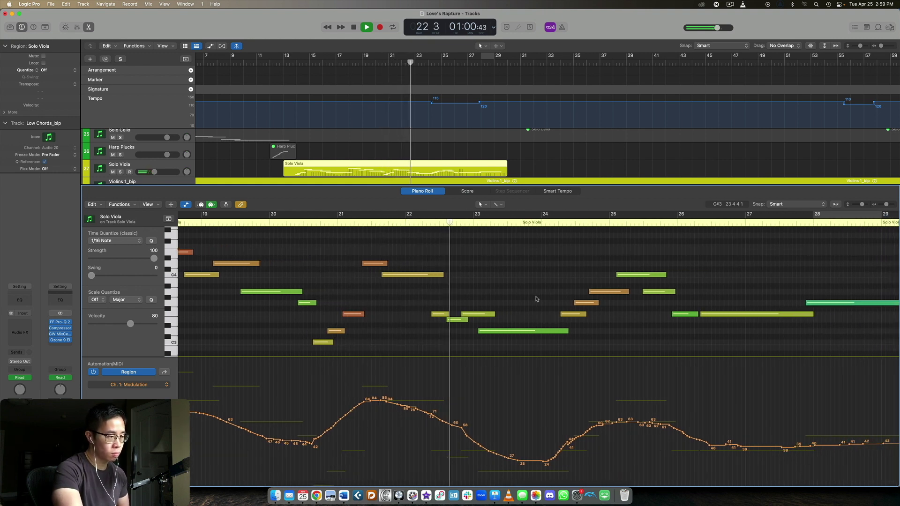
scroll(537, 298, "right", 6)
scroll(536, 299, "right", 5)
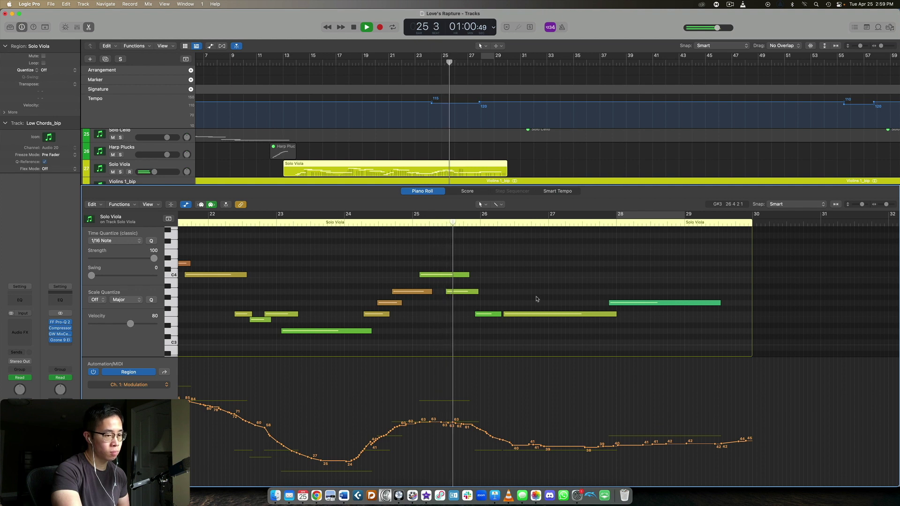
scroll(536, 299, "right", 3)
scroll(536, 298, "right", 2)
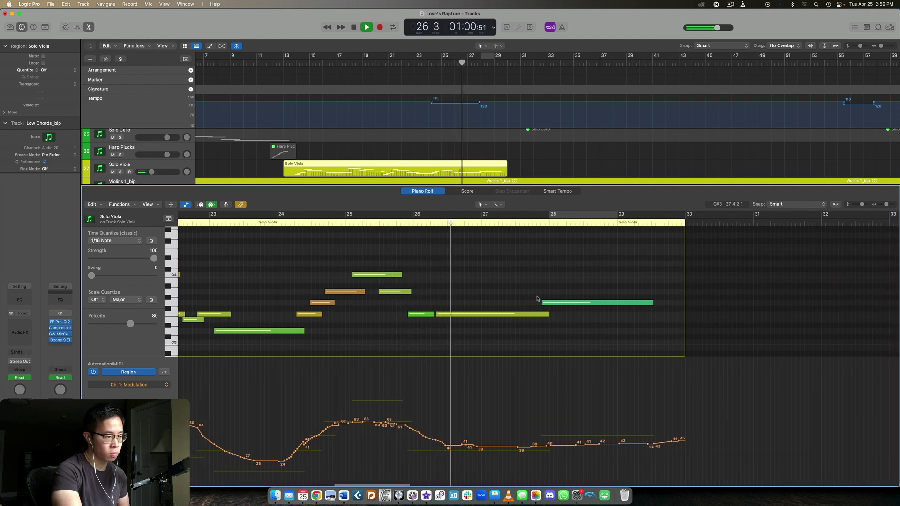
scroll(538, 299, "right", 5)
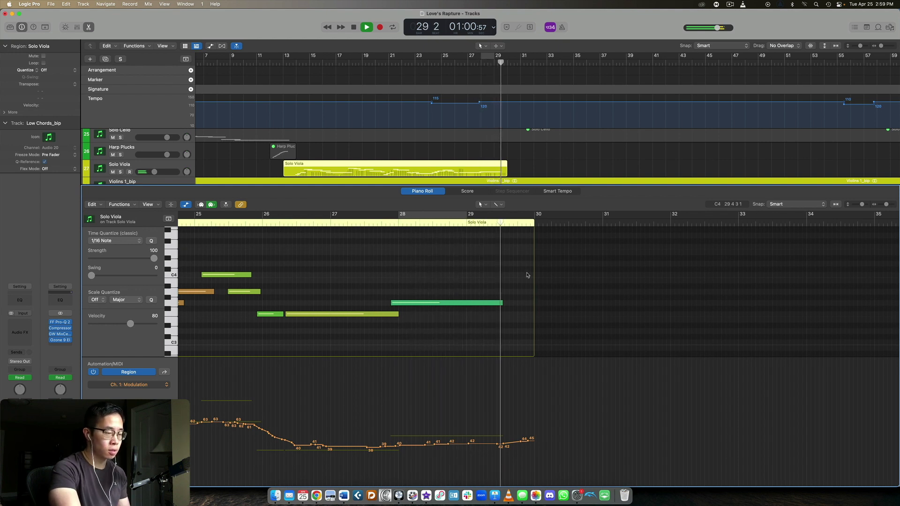
key("space")
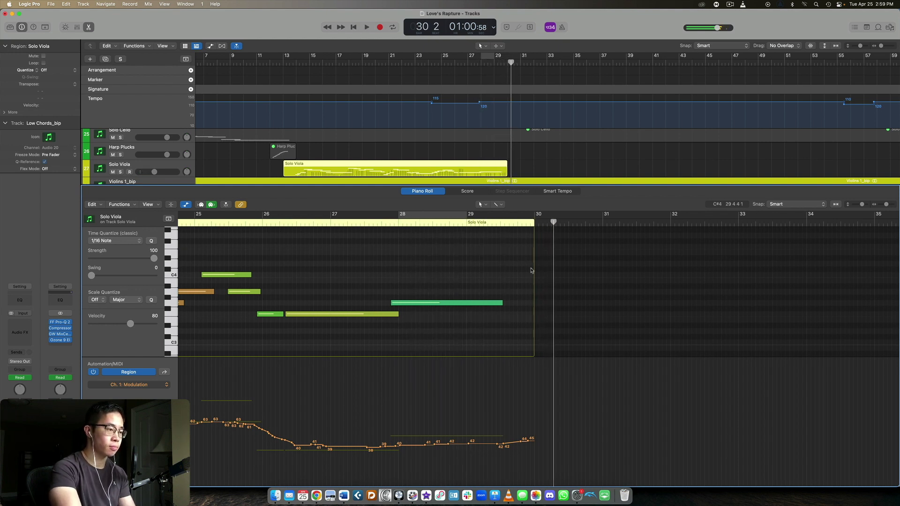
scroll(531, 270, "left", 15)
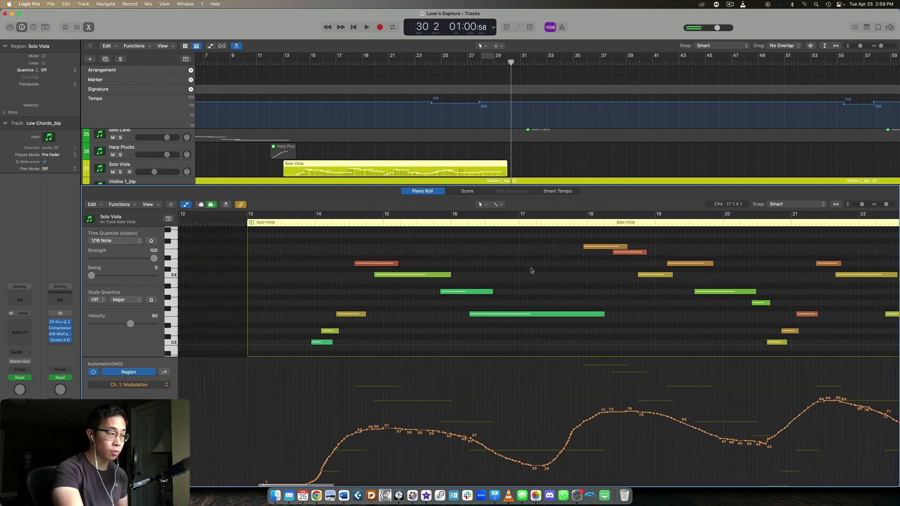
scroll(532, 270, "up", 2)
scroll(517, 305, "right", 3)
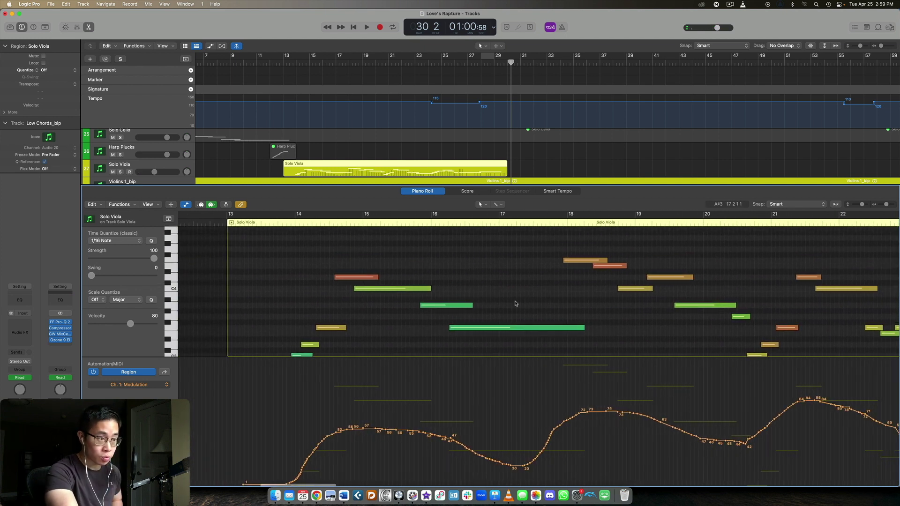
scroll(521, 285, "down", 2)
scroll(525, 284, "right", 2)
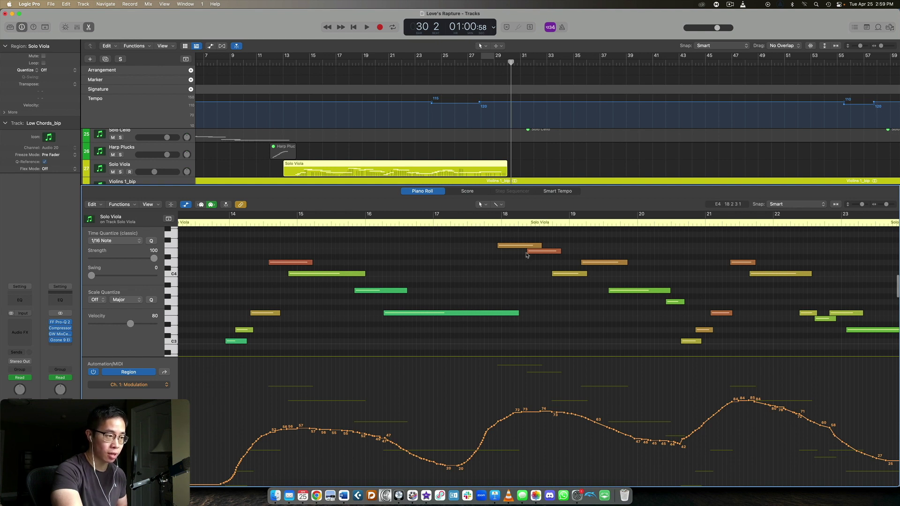
scroll(679, 332, "right", 2)
scroll(680, 332, "right", 2)
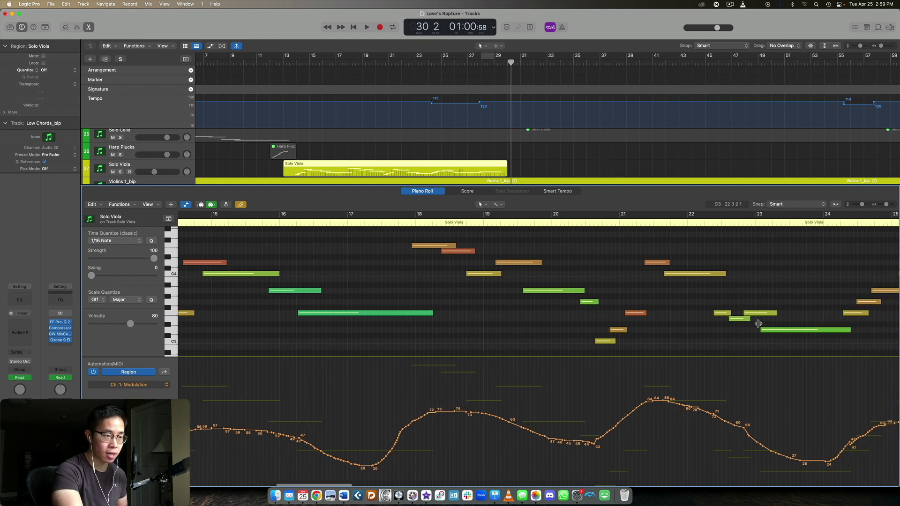
scroll(883, 319, "right", 3)
scroll(883, 319, "right", 1)
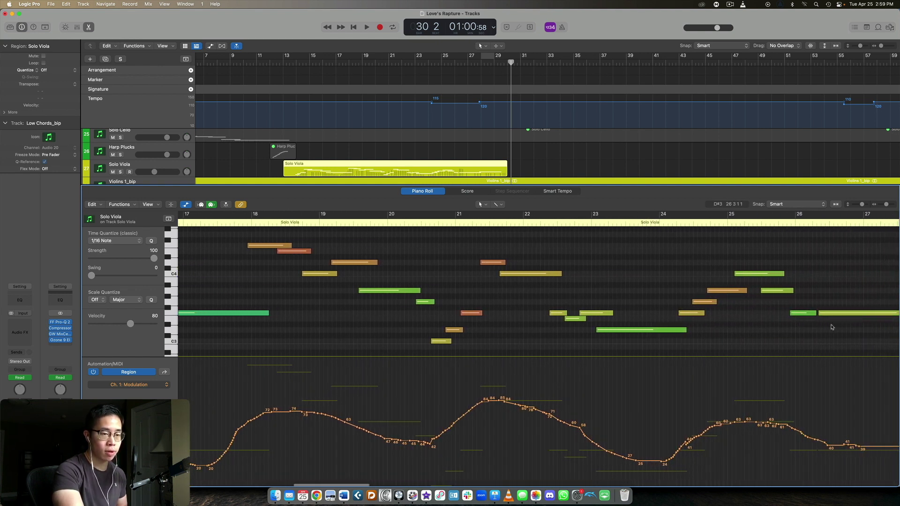
scroll(667, 425, "left", 6)
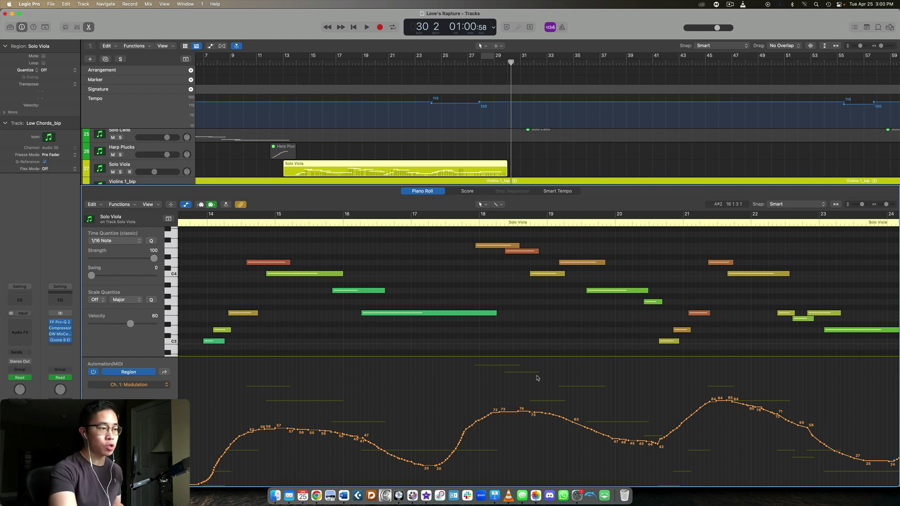
scroll(454, 300, "left", 3)
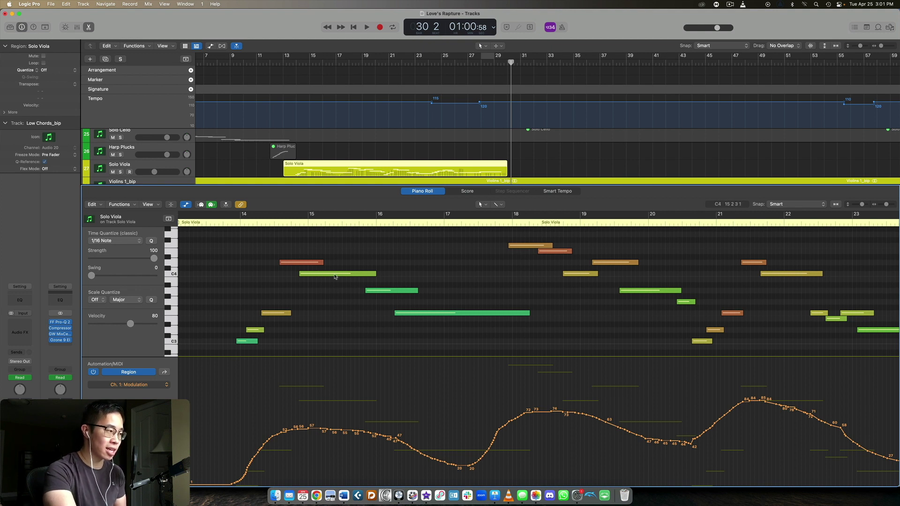
scroll(447, 259, "down", 2)
scroll(579, 252, "up", 1)
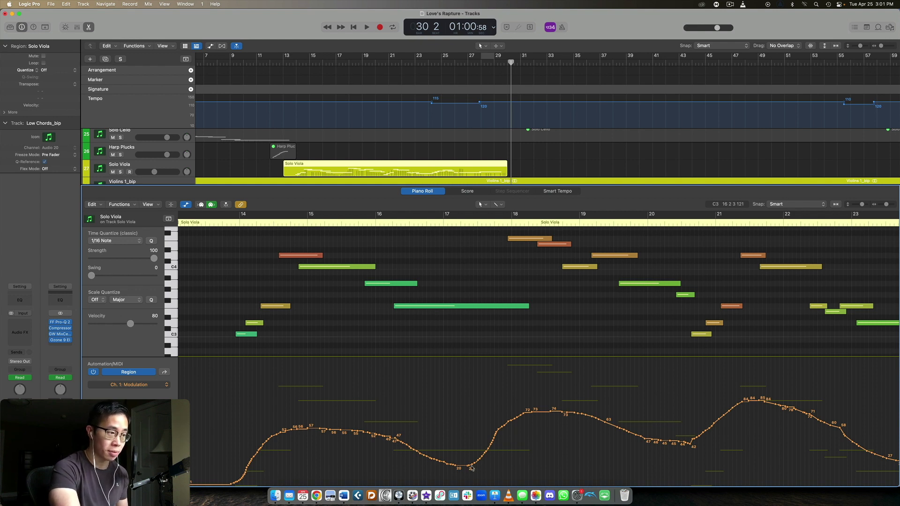
Replay the Solo Viola region from bar 13 and stop near bar 29
left_click(220, 215)
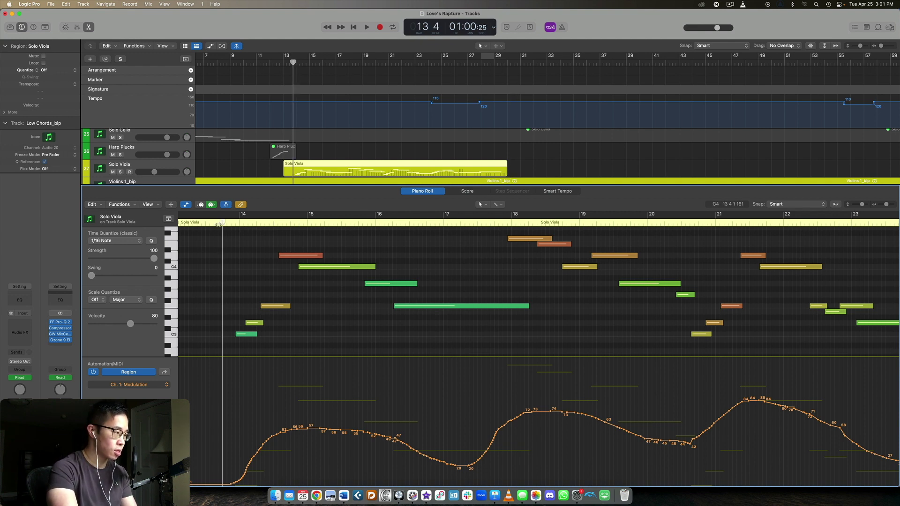
key("space")
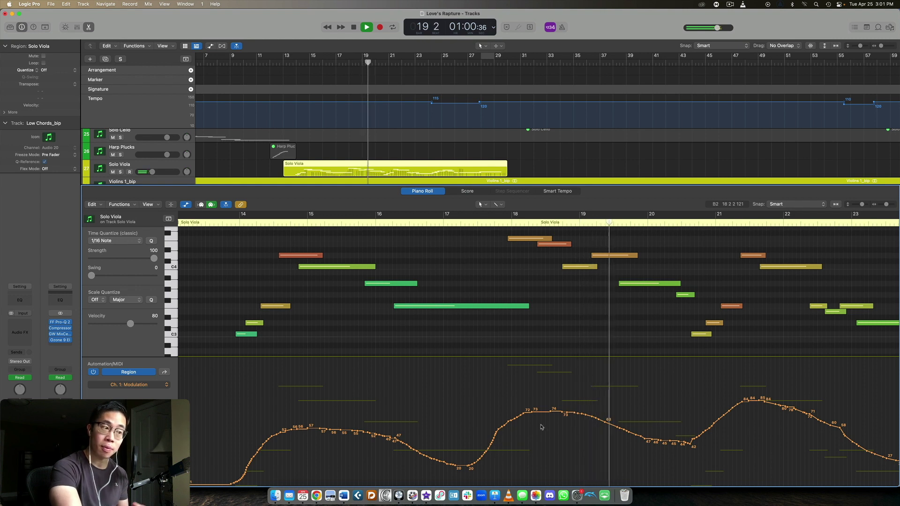
scroll(615, 377, "right", 5)
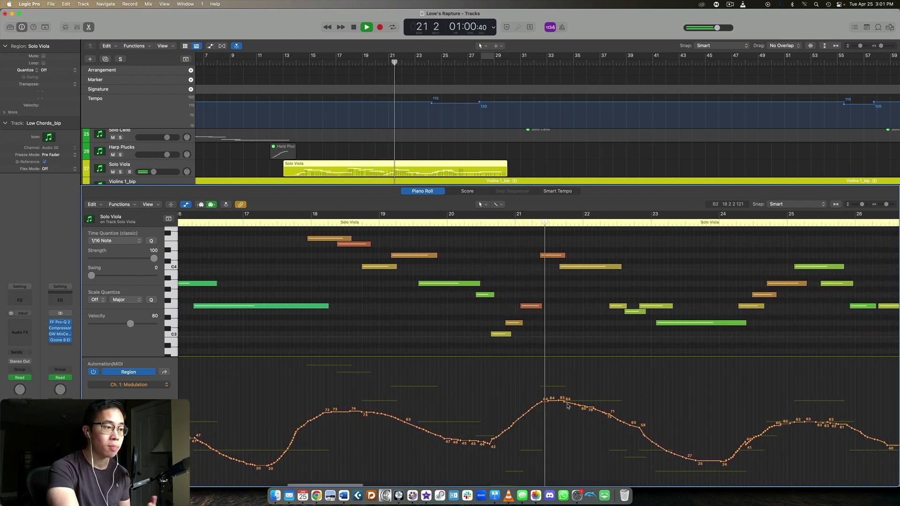
scroll(492, 412, "right", 5)
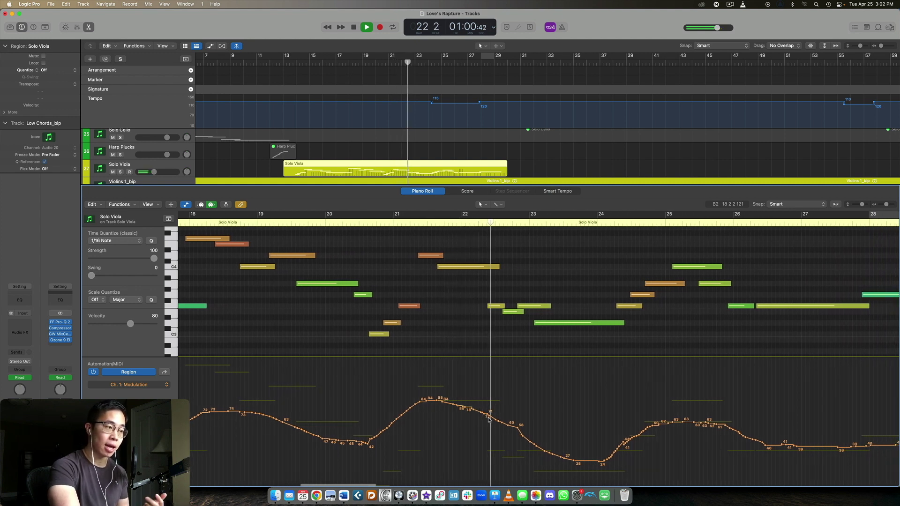
scroll(469, 417, "right", 5)
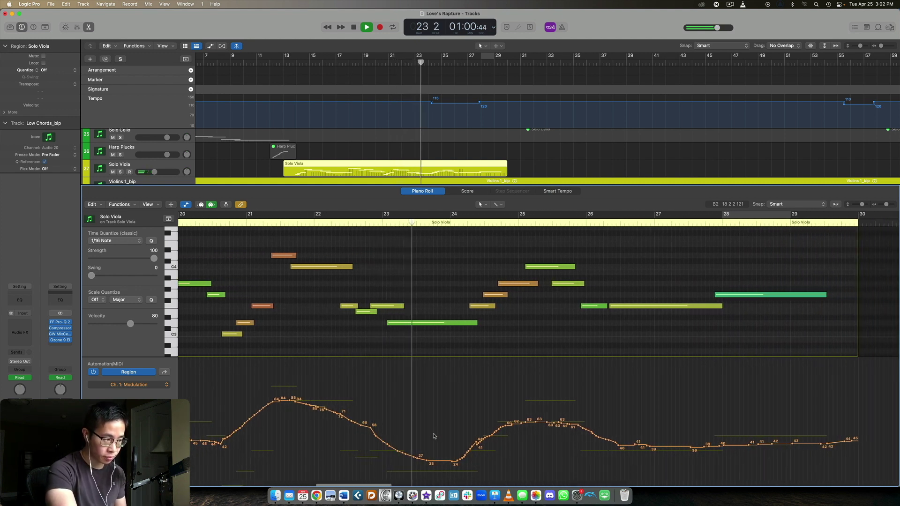
scroll(441, 430, "right", 3)
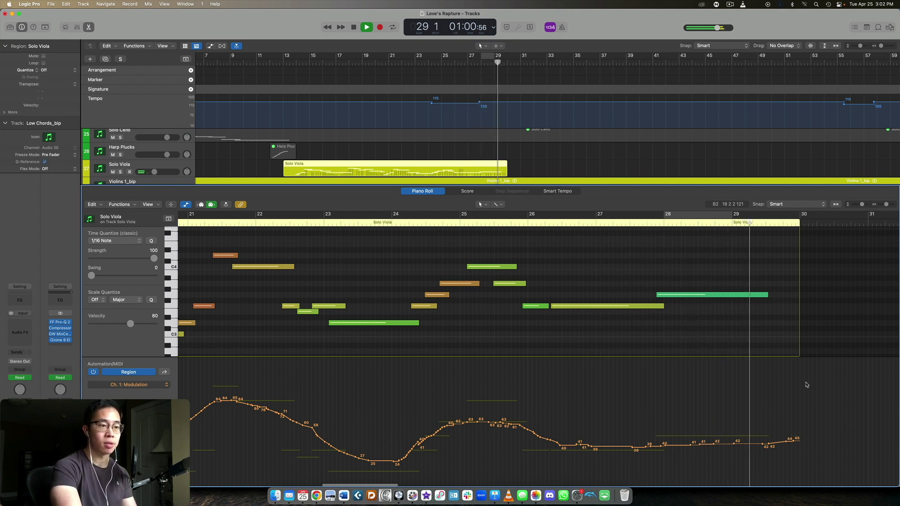
key("space")
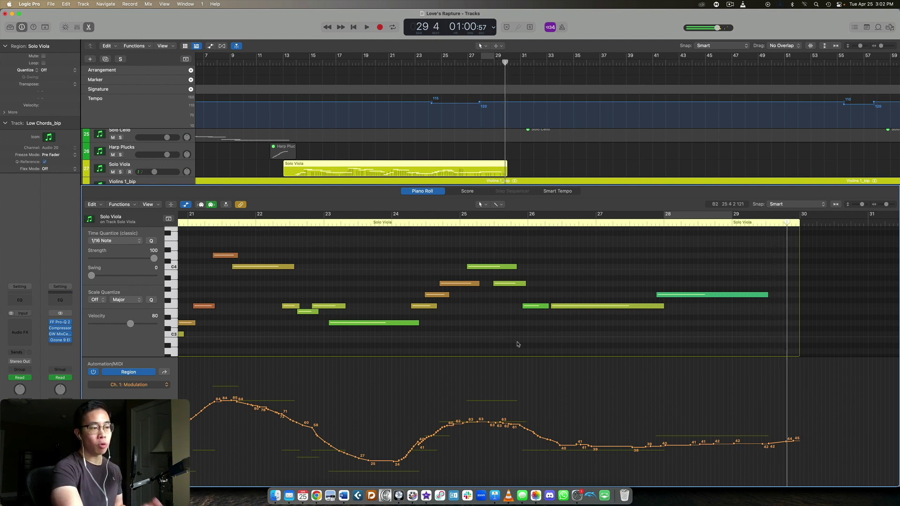
scroll(518, 345, "left", 10)
scroll(518, 345, "left", 3)
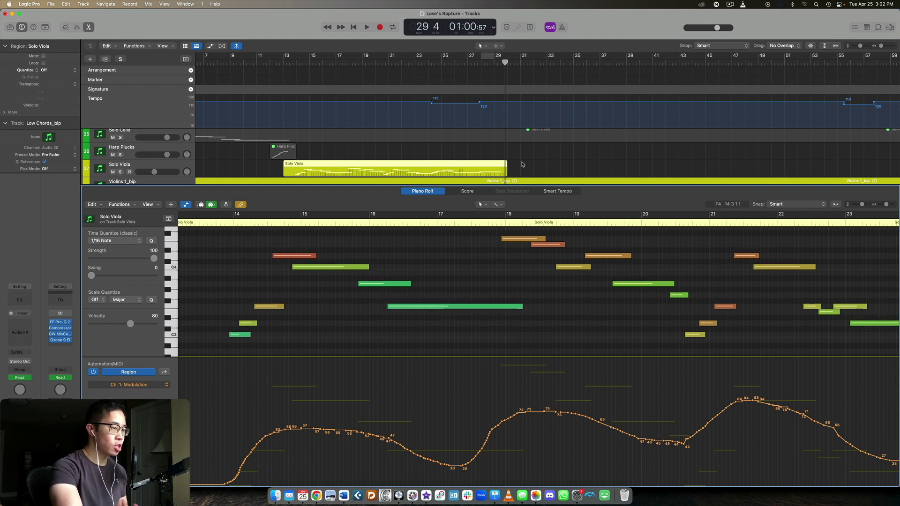
Close the Piano Roll, move the playhead to bar 27, and solo the Violins 1_bip track
left_click(88, 27)
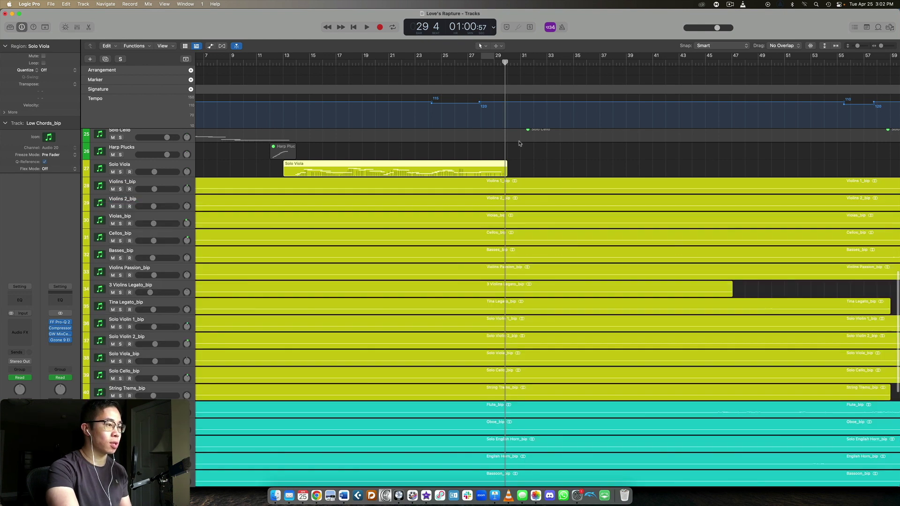
left_click_drag(504, 63, 476, 68)
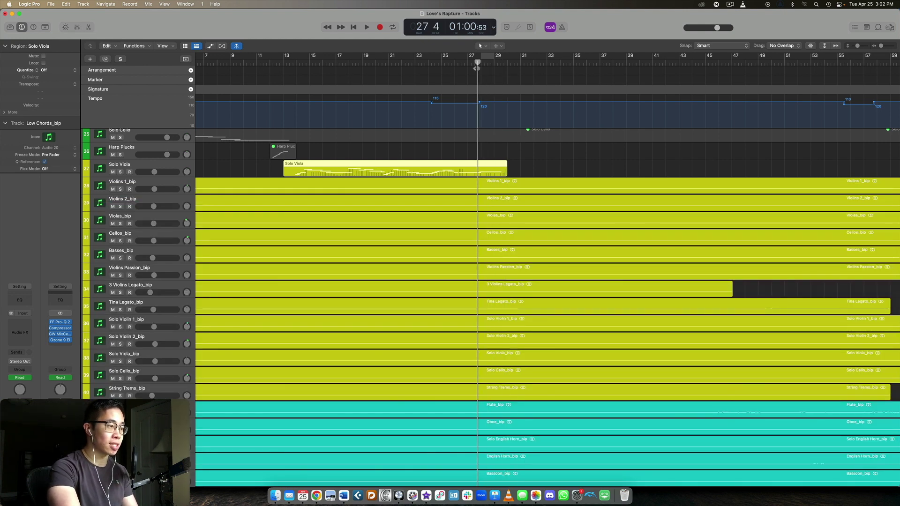
left_click(158, 184)
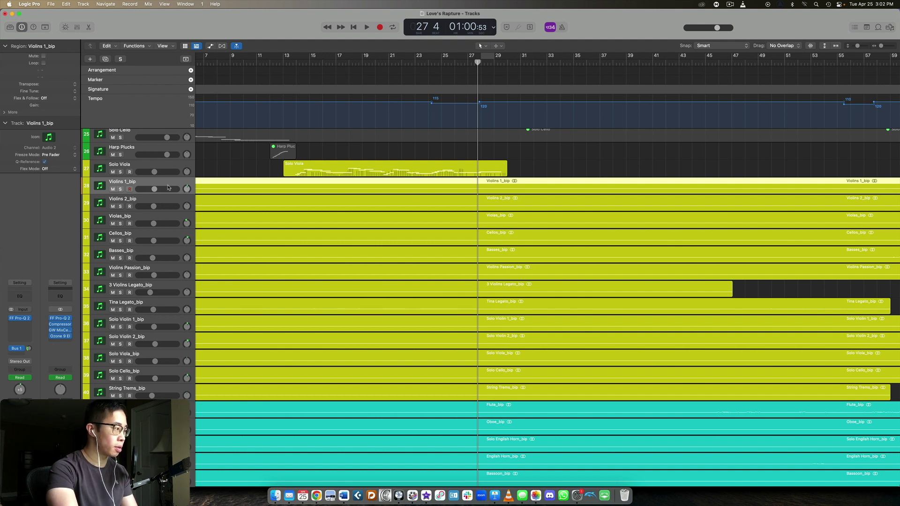
left_click(120, 189)
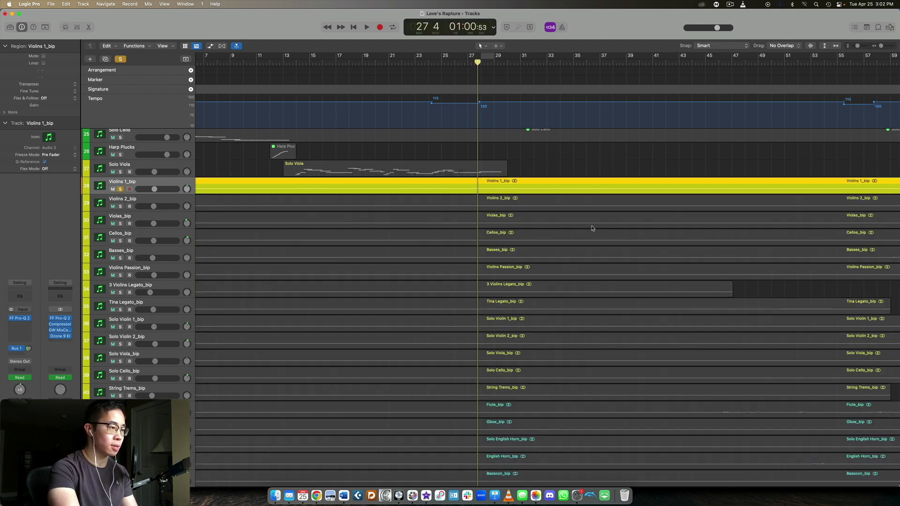
Start playback from bar 27 and open the Violins 1 region in the Piano Roll with E
key("space")
scroll(591, 228, "up", 15)
left_click(522, 136)
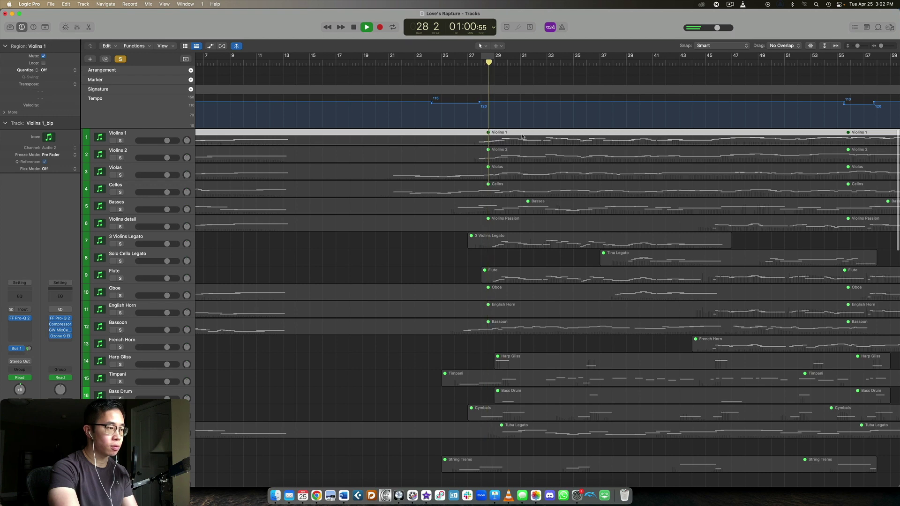
key("e")
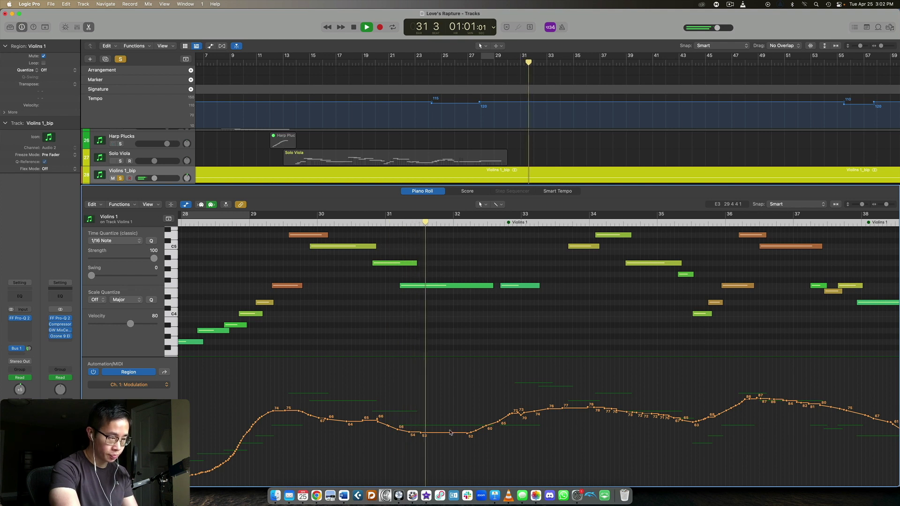
Follow the Violins 1 melody and Modulation curve, stopping playback at bar 45
scroll(450, 432, "up", 3)
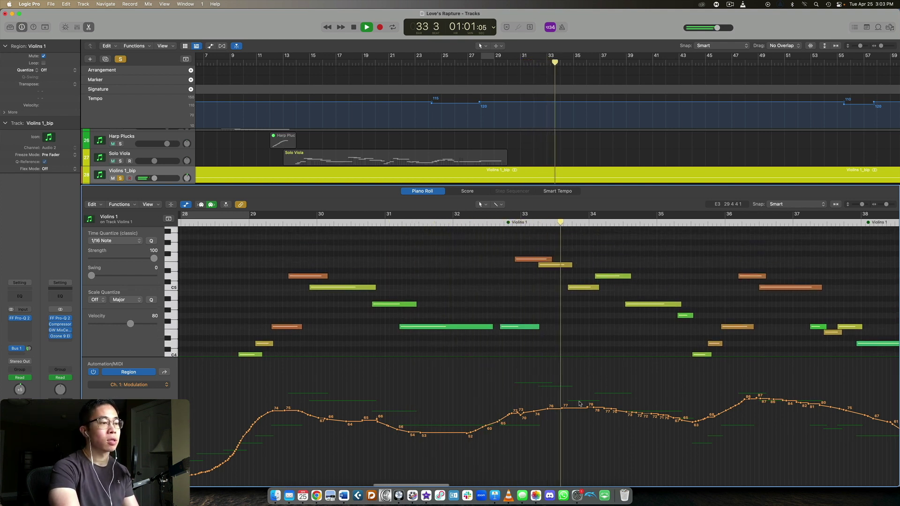
scroll(538, 412, "right", 5)
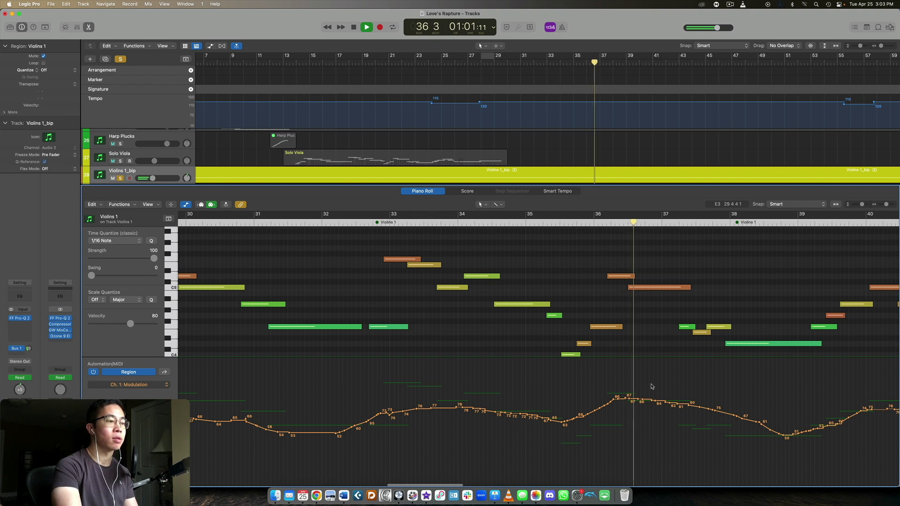
scroll(651, 386, "right", 10)
scroll(653, 386, "down", 3)
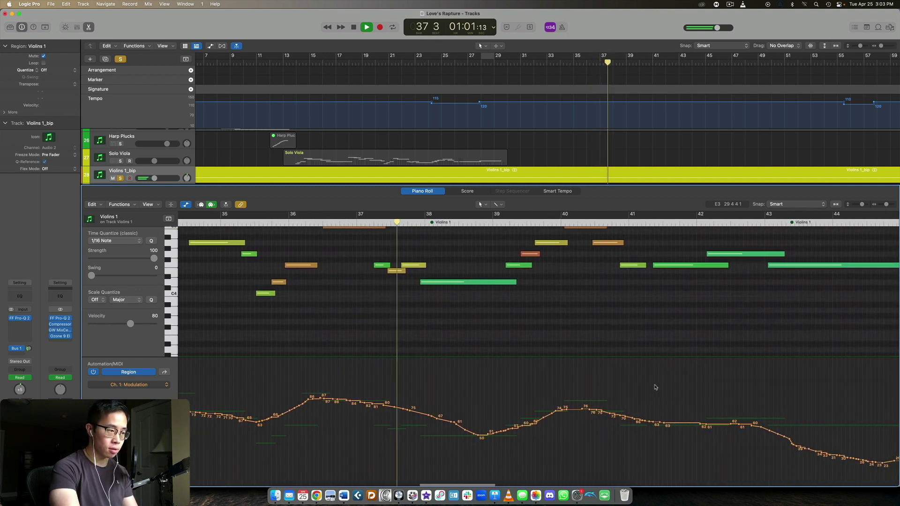
scroll(654, 387, "right", 2)
scroll(654, 386, "up", 2)
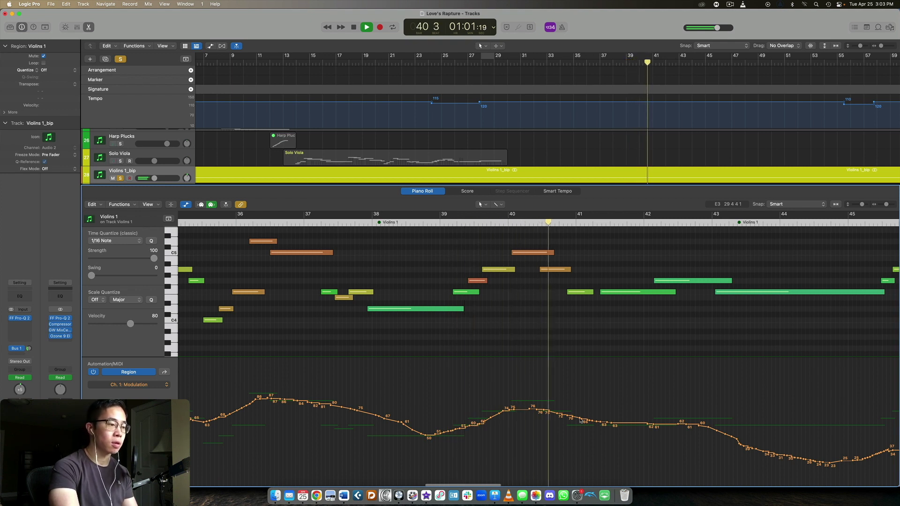
scroll(580, 419, "right", 5)
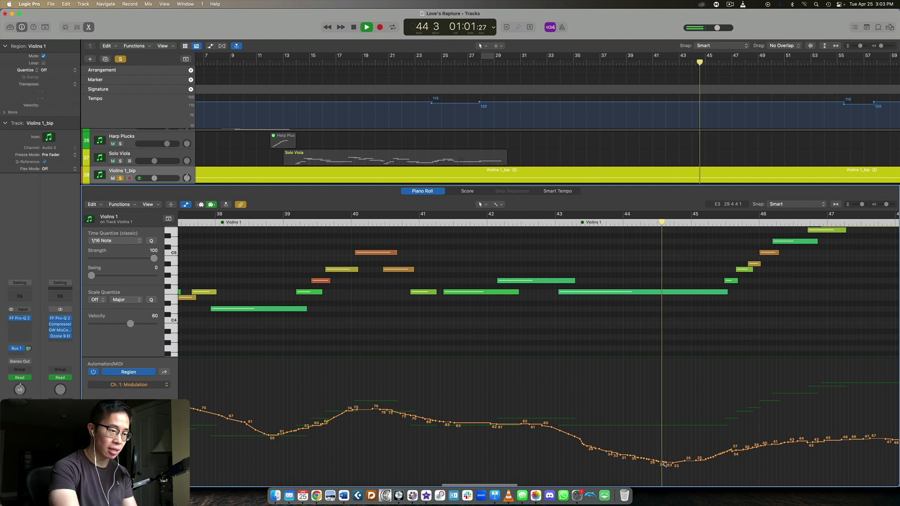
key("space")
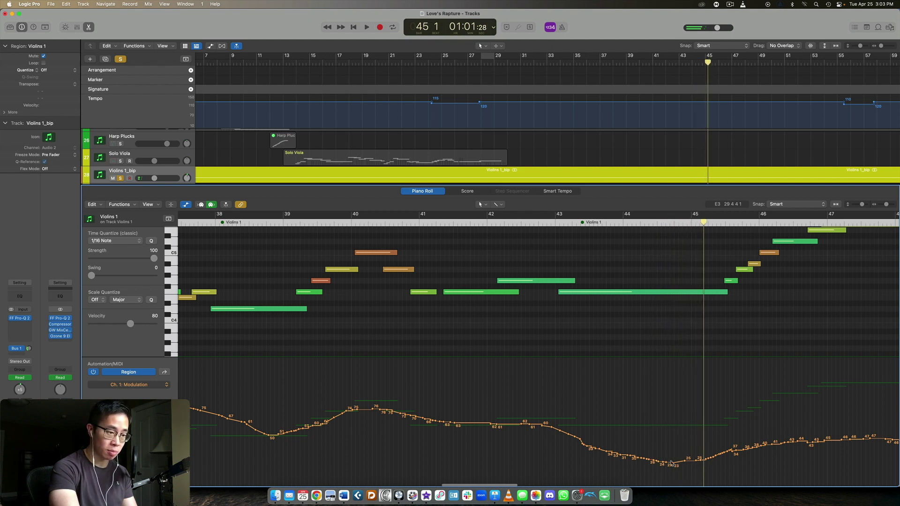
scroll(746, 450, "right", 10)
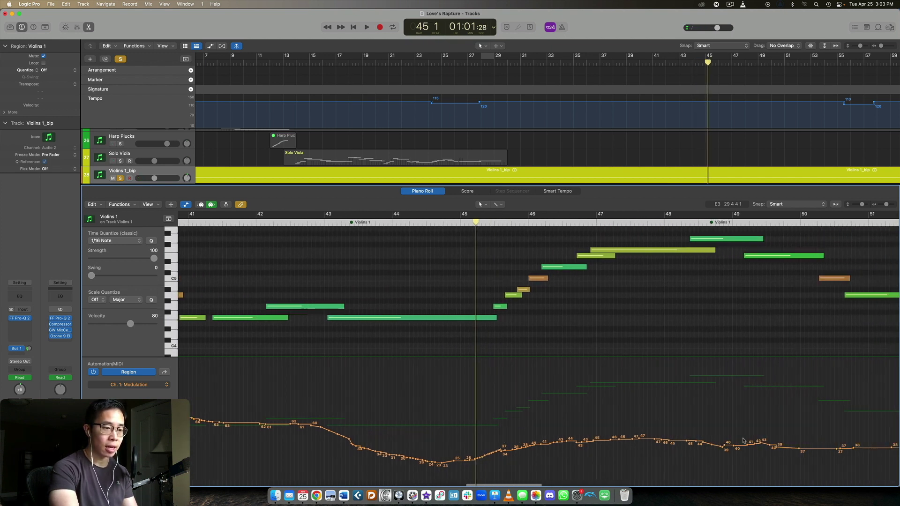
scroll(744, 441, "right", 5)
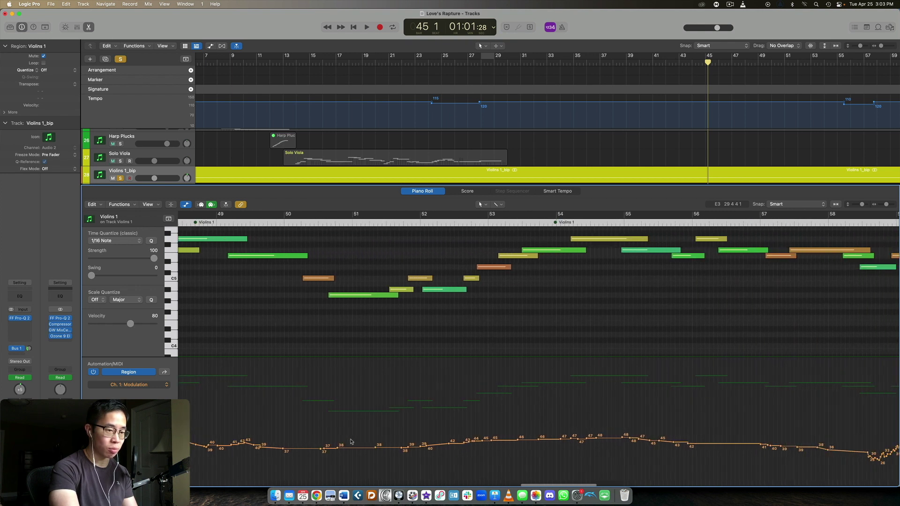
scroll(351, 441, "left", 7)
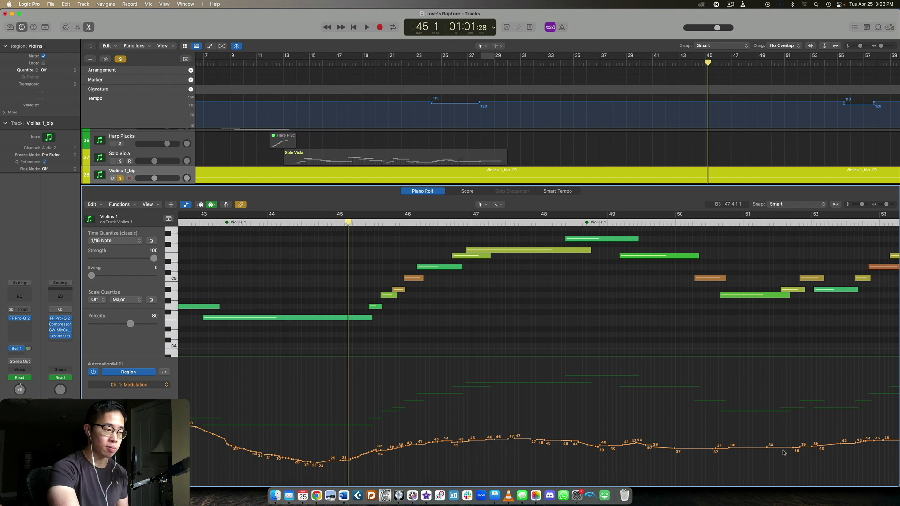
scroll(769, 406, "left", 15)
scroll(769, 406, "left", 3)
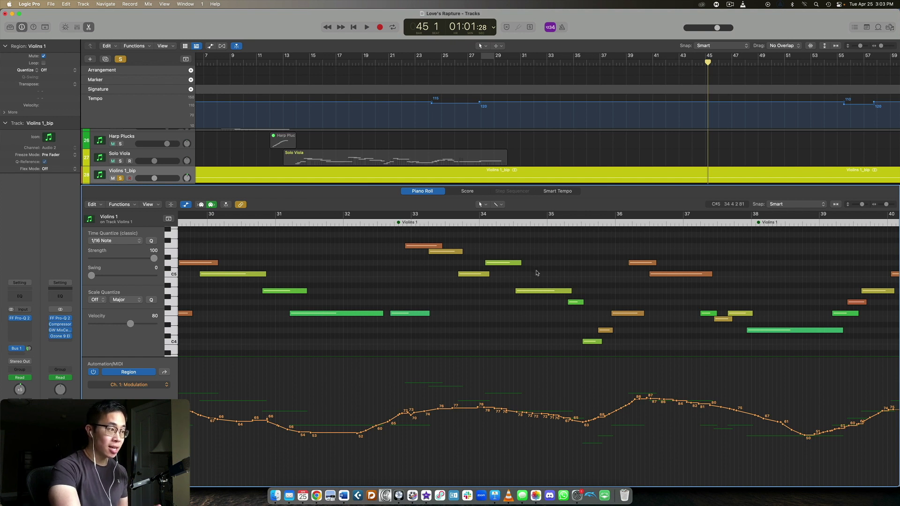
scroll(433, 350, "left", 4)
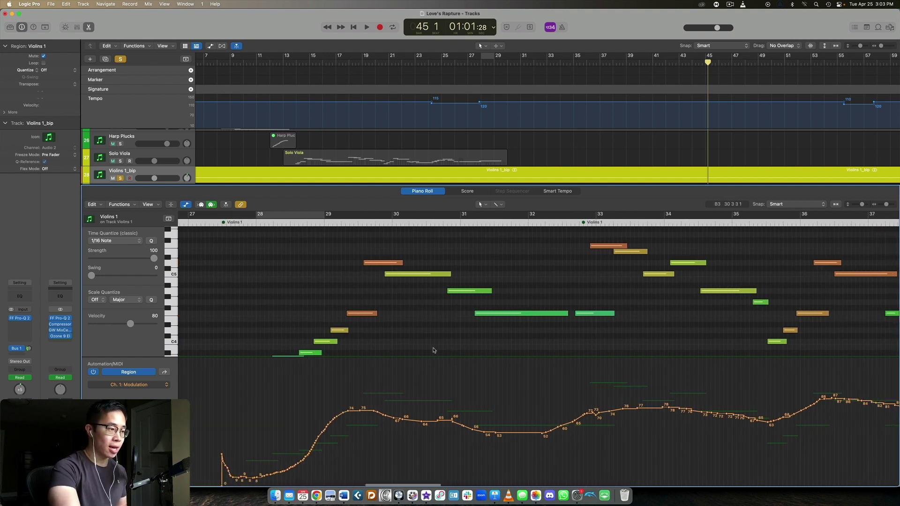
scroll(433, 350, "down", 1)
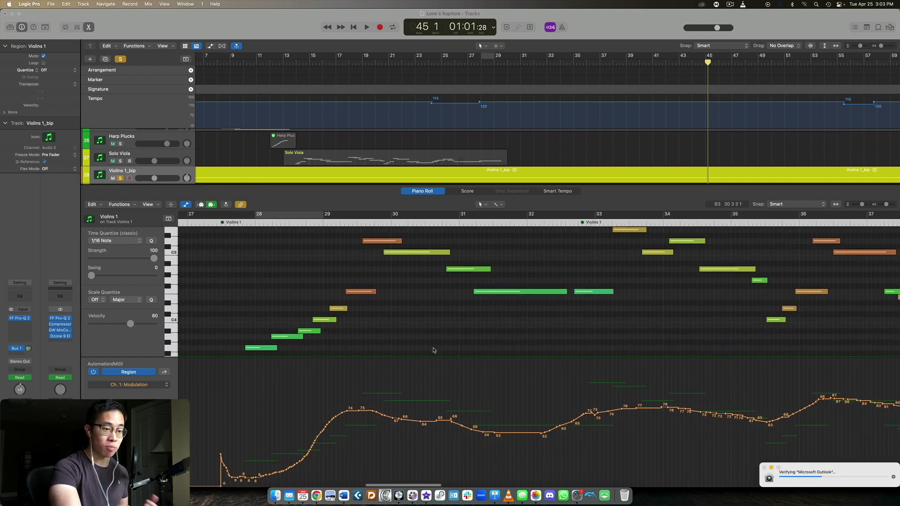
left_click(893, 478)
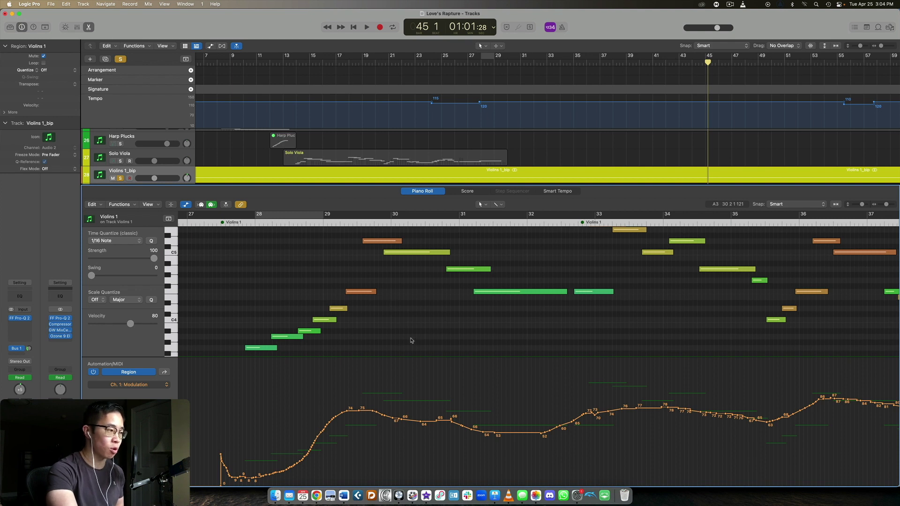
Scroll back to the Violins 1 Modulation curve climbing from the low 50s to the high 80s
scroll(677, 312, "up", 1)
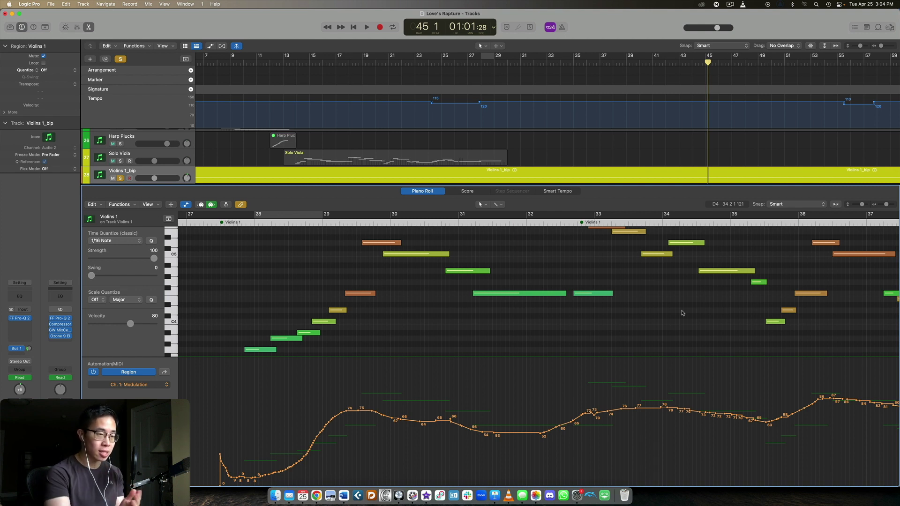
scroll(681, 313, "up", 3)
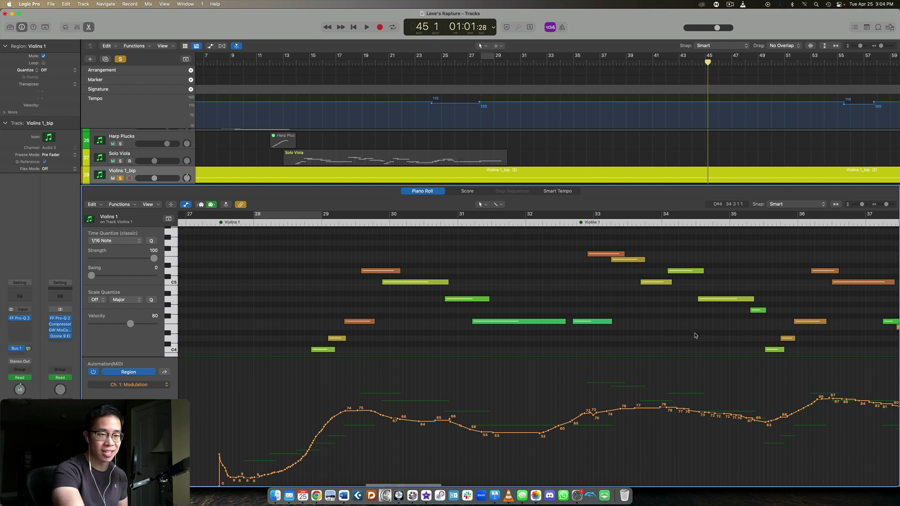
scroll(695, 335, "right", 10)
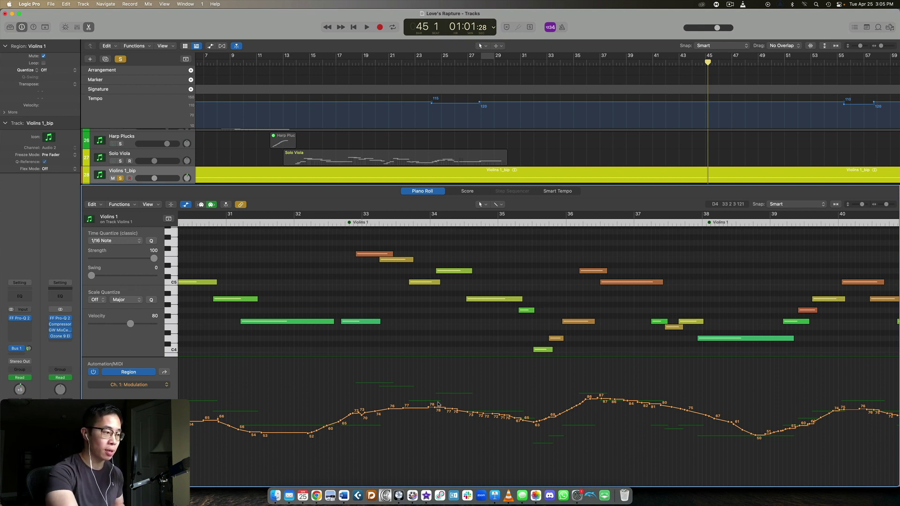
scroll(438, 403, "left", 10)
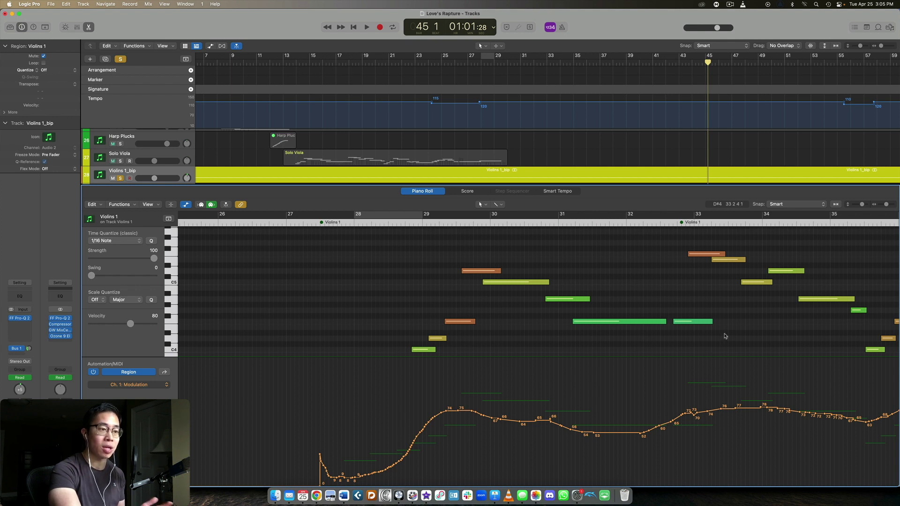
scroll(746, 342, "right", 5)
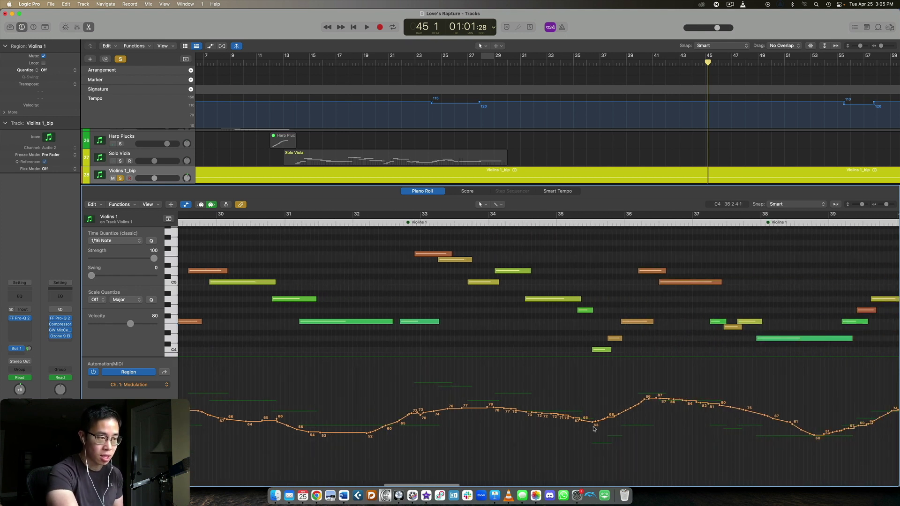